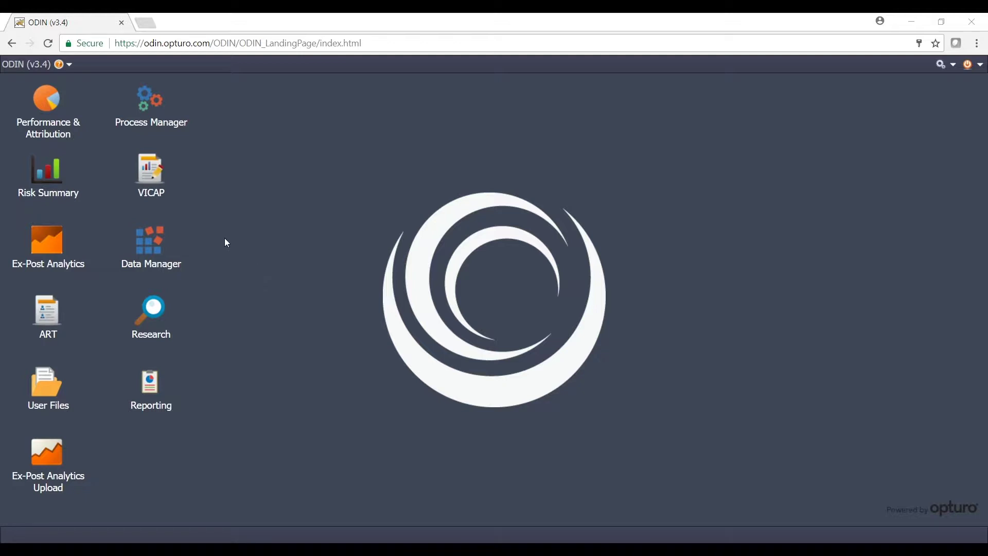
Launch the ViCAP composite module and maximize its window to fill the browser
left_click(152, 182)
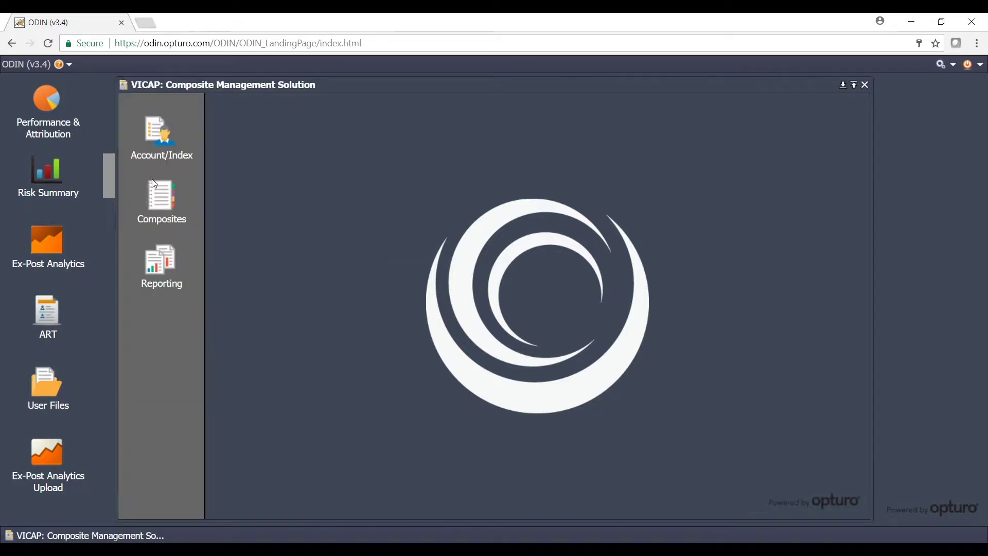
left_click(854, 87)
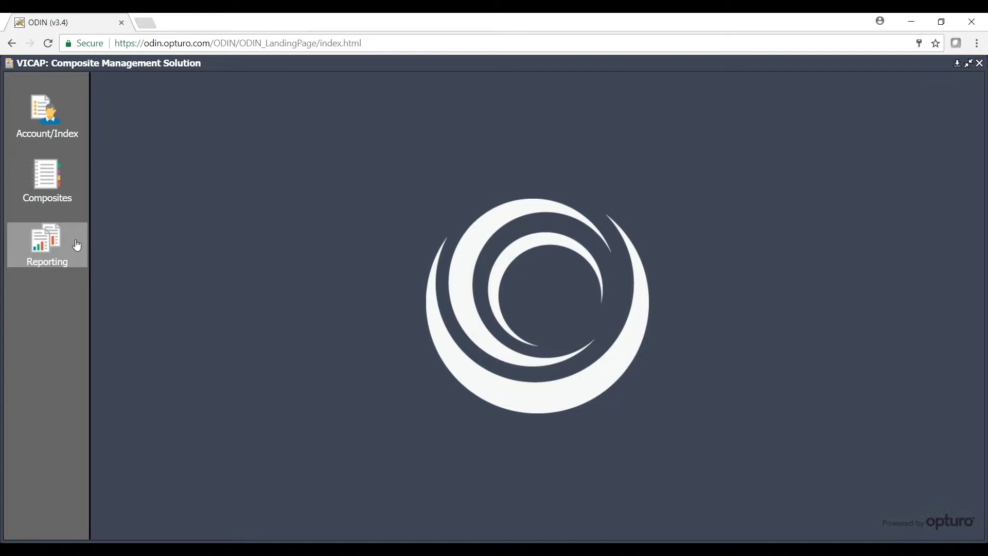
Open Client XYZ 49, check its base currency options, and view its attributes
left_click(70, 115)
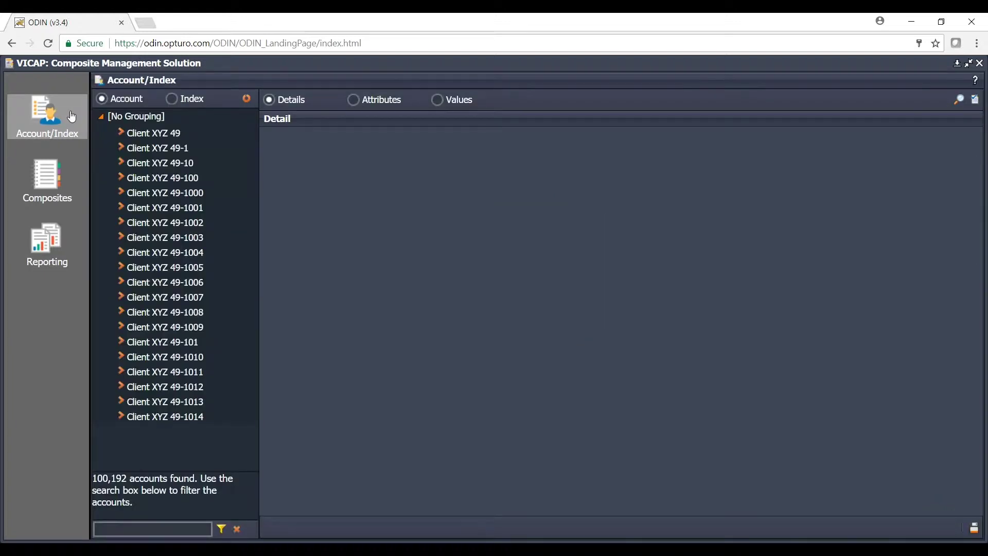
left_click(157, 131)
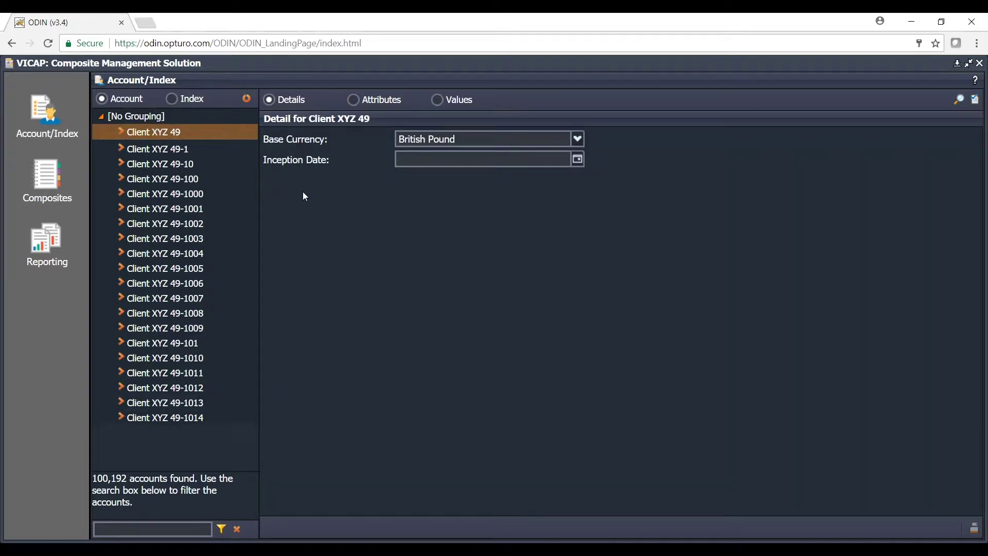
left_click(577, 139)
left_click(353, 99)
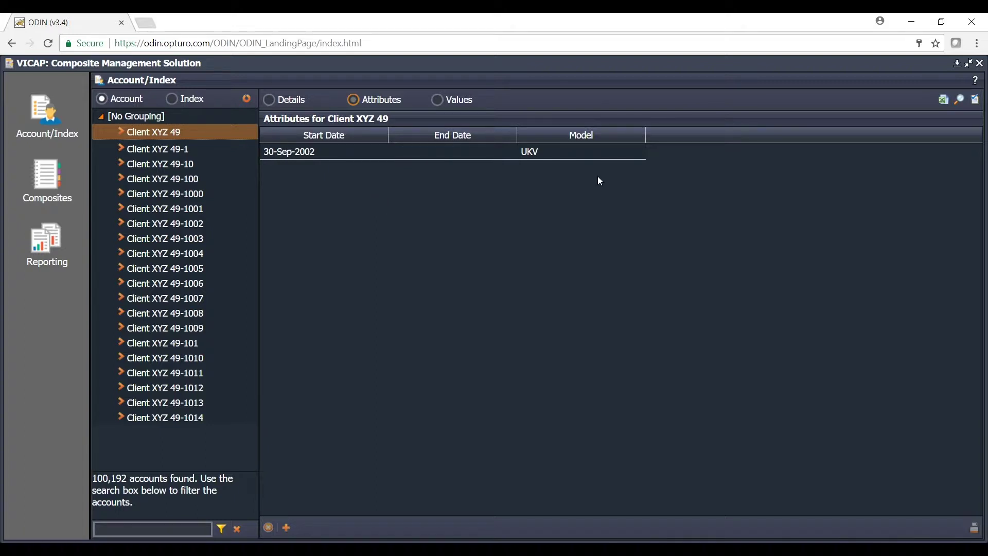
left_click(450, 103)
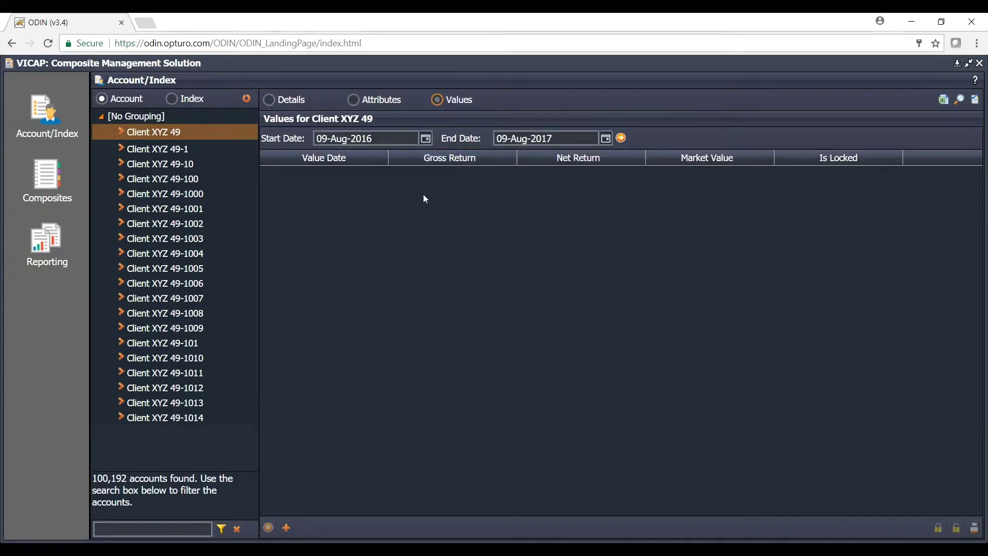
Load Client XYZ 49's monthly values starting from 02/01/2002
left_click_drag(372, 139, 315, 133)
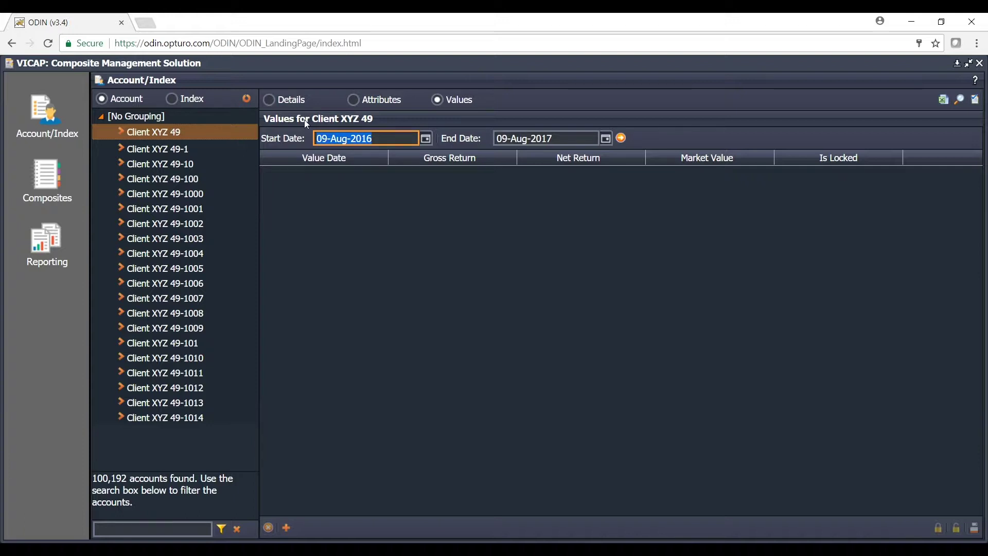
type("02/01/")
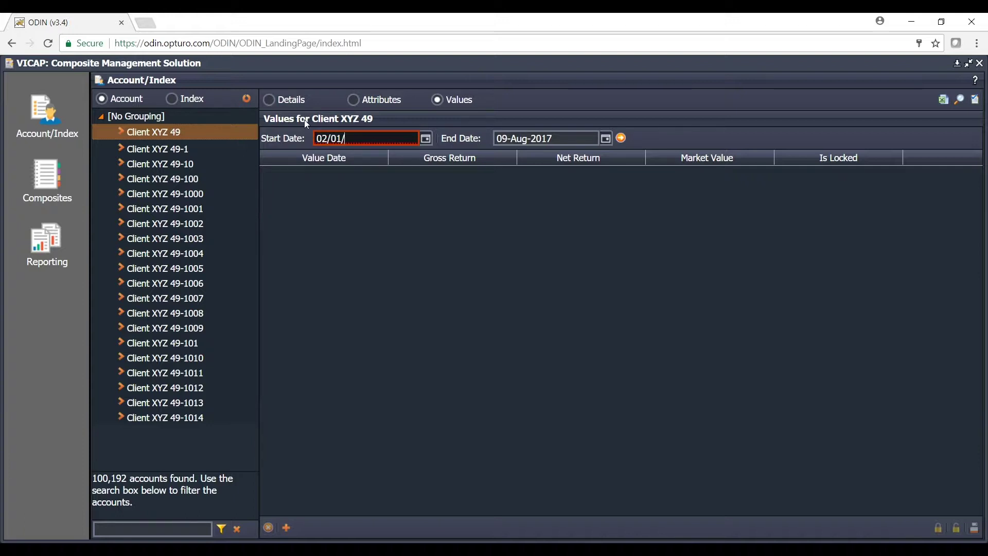
type("2002")
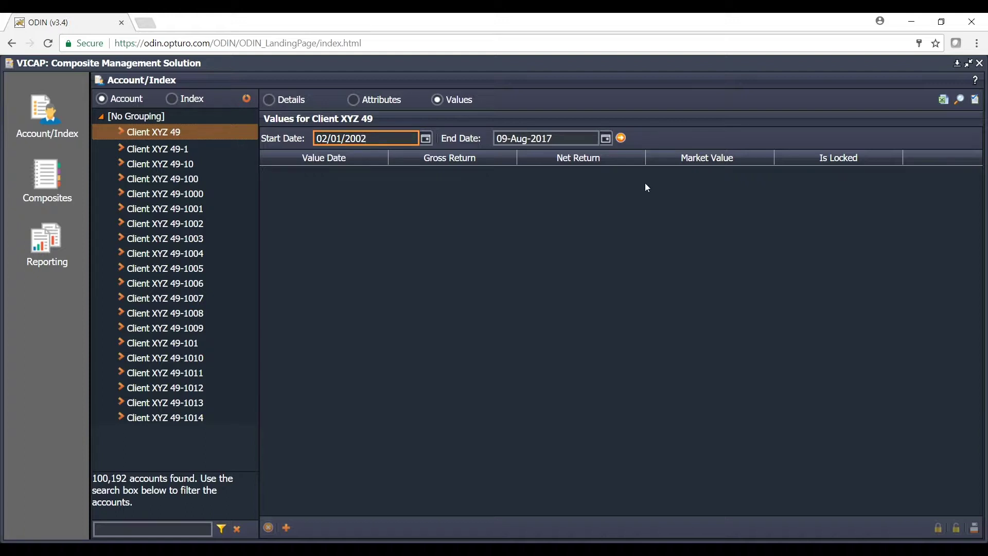
key("Tab")
left_click(620, 139)
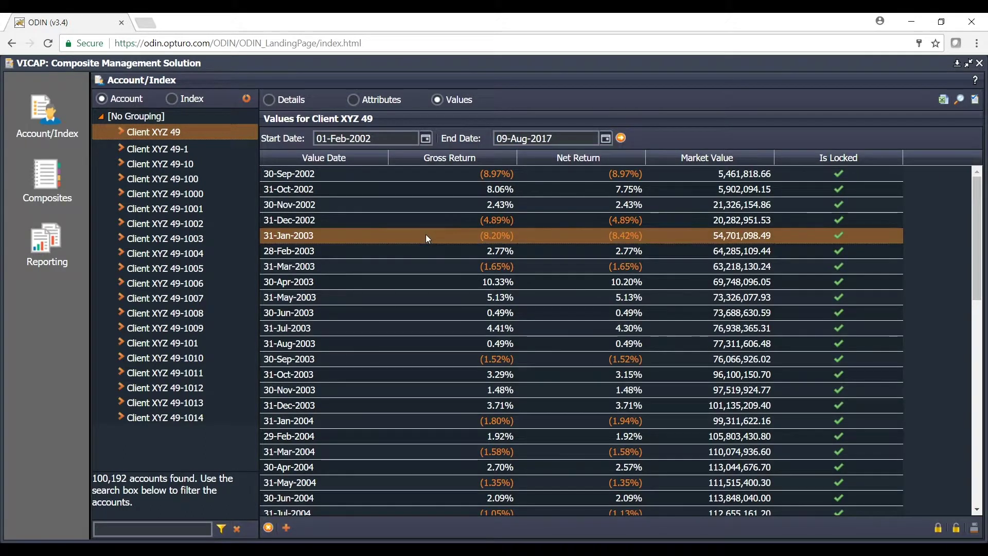
Inspect the 31-Jan-2003 value record, then return to the account's details
double_click(425, 236)
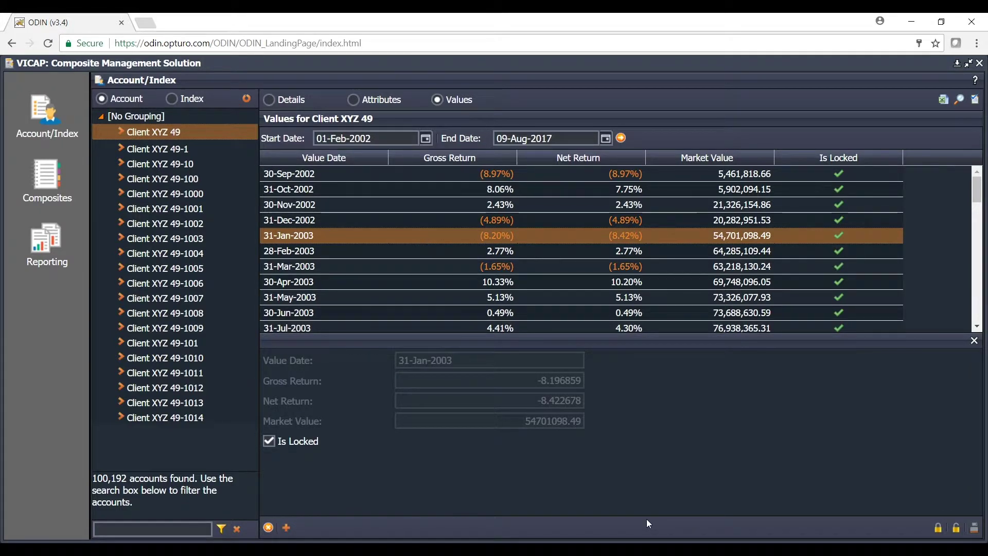
left_click(973, 341)
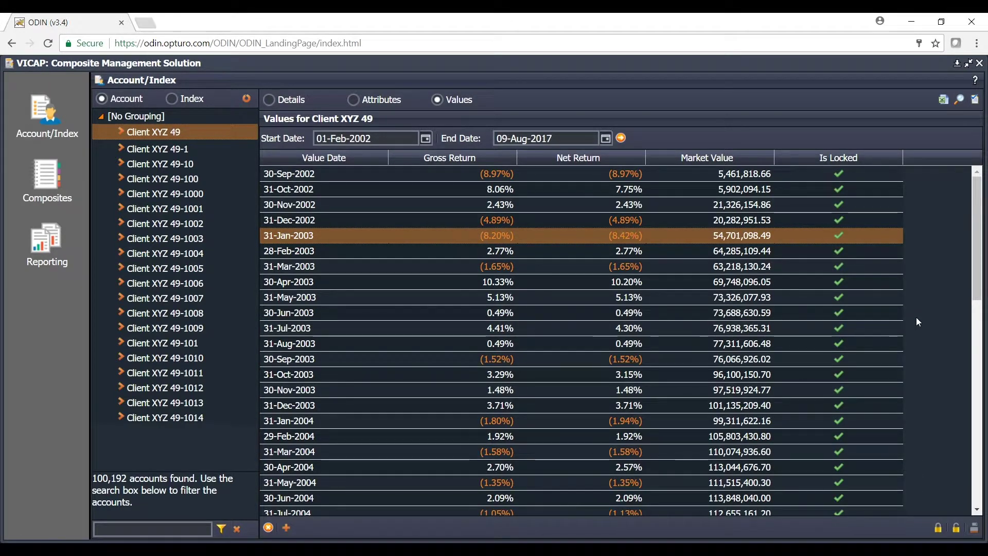
left_click(354, 100)
left_click(269, 100)
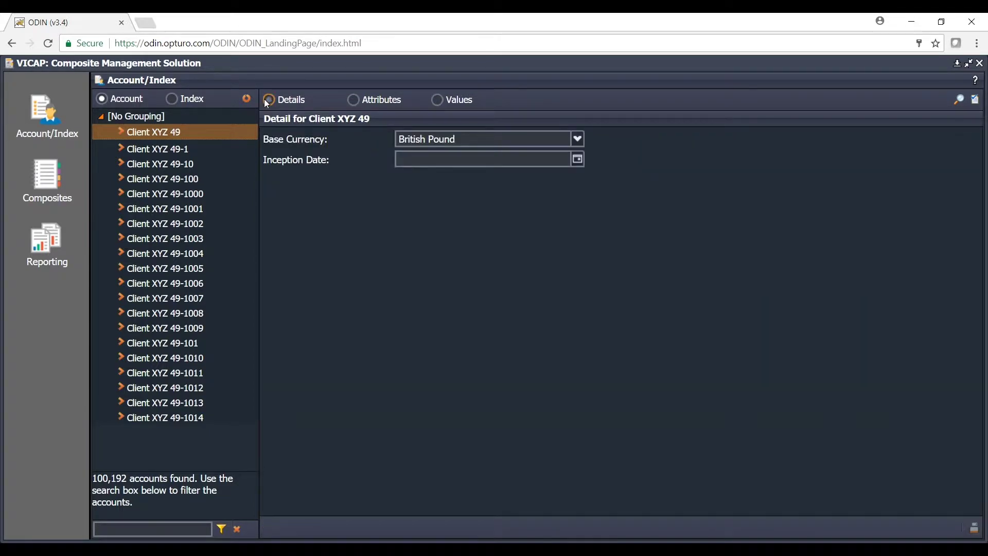
left_click(37, 192)
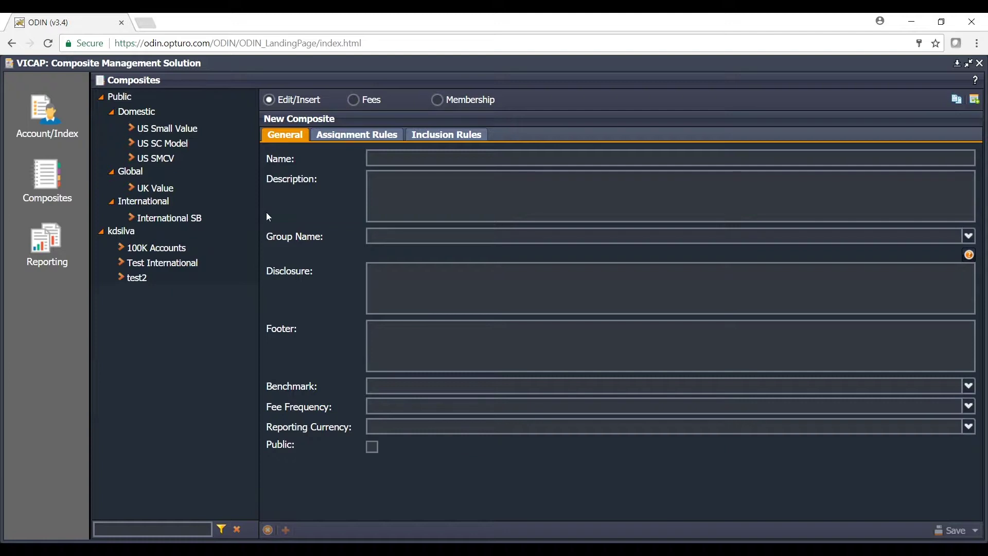
Review US Small Value's assignment rules, inclusion rules and fee schedule, then US SC Model's fees
left_click(132, 147)
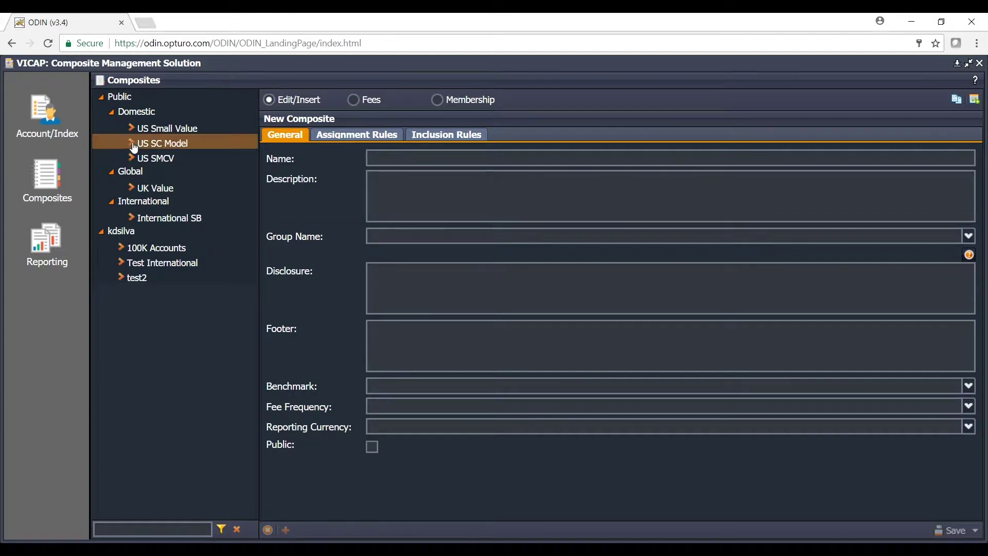
left_click(174, 128)
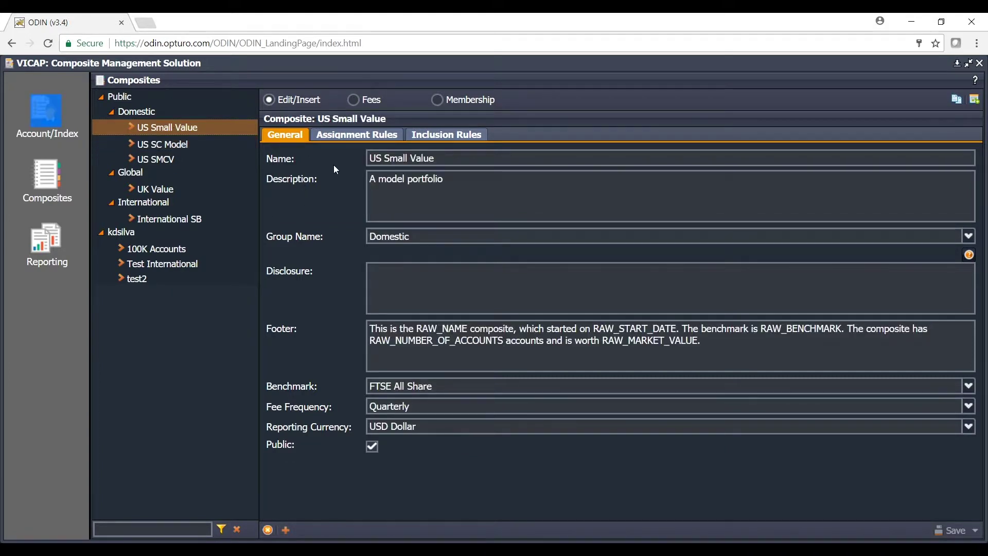
left_click(330, 138)
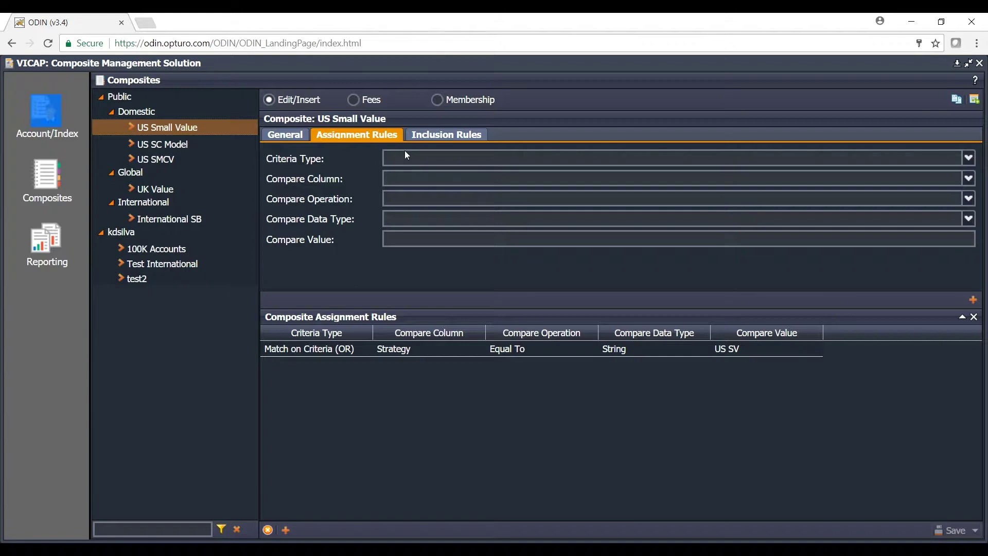
left_click(439, 137)
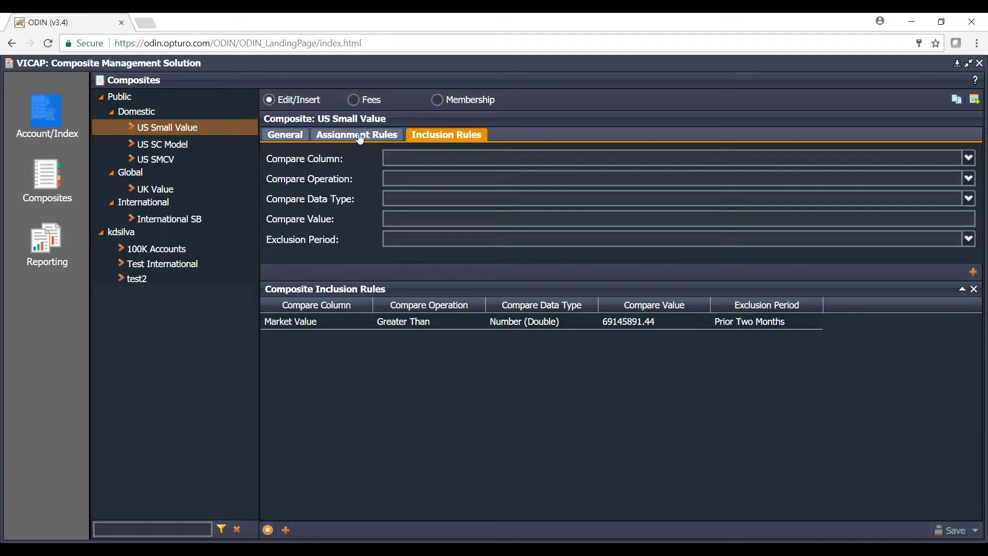
left_click(353, 99)
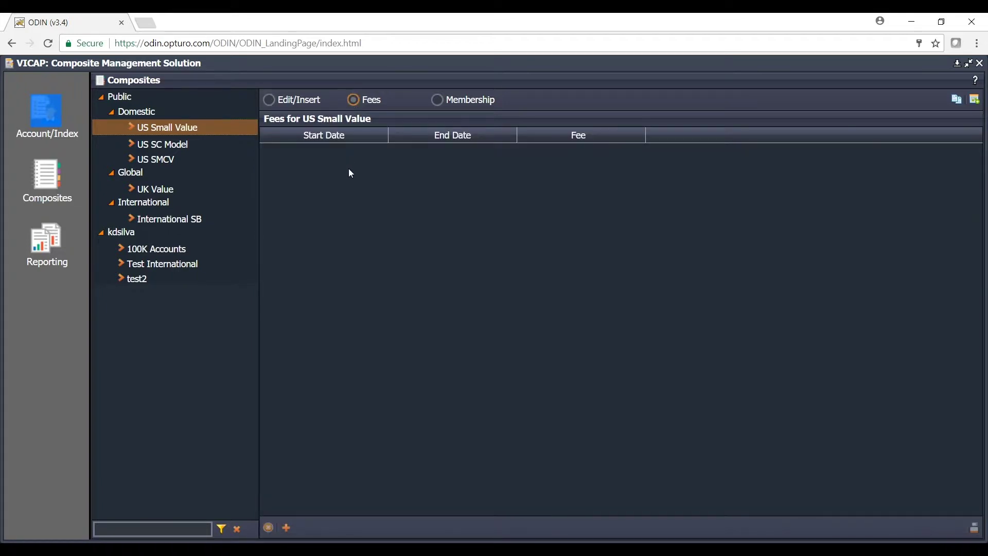
left_click(176, 146)
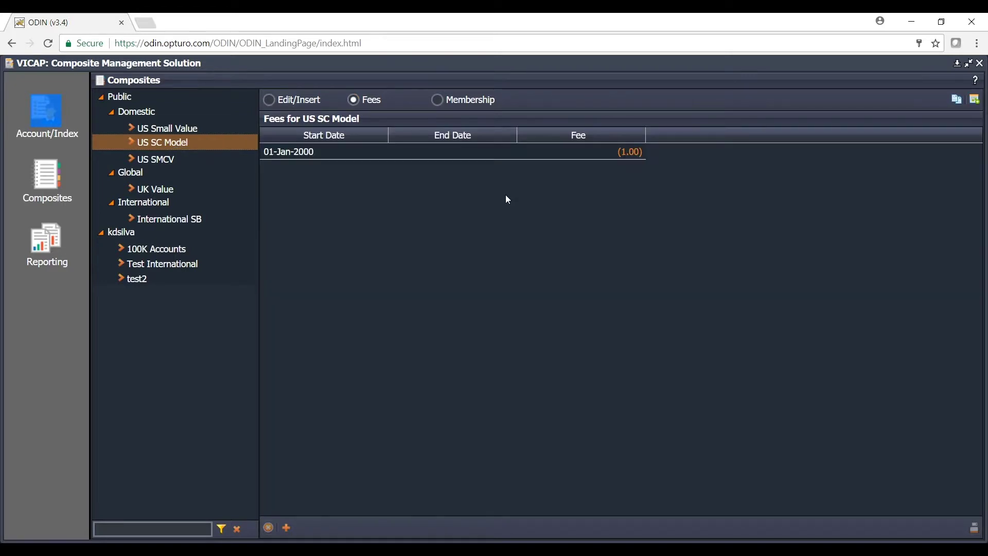
List US SC Model's membership as of the 31-Jan-2006 reference date
left_click(437, 100)
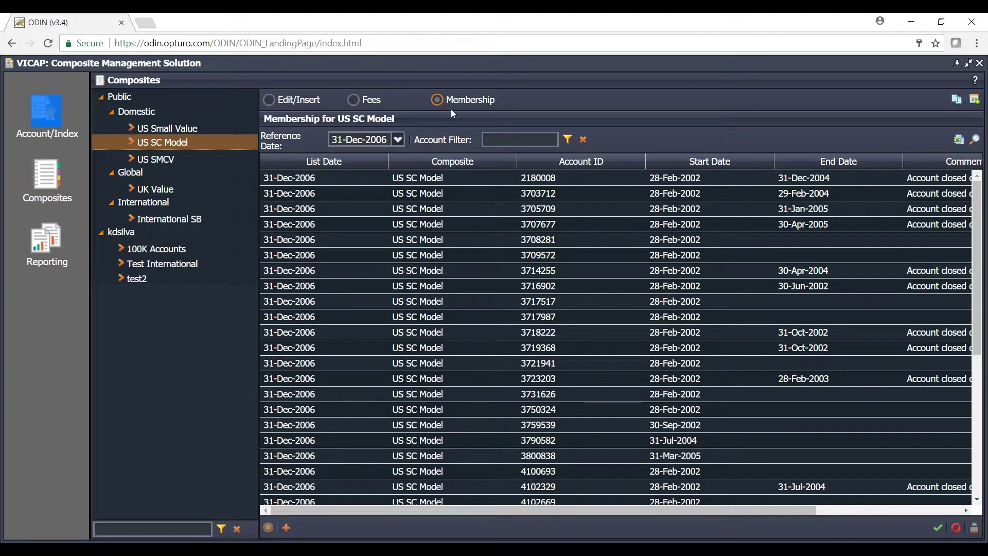
left_click(396, 139)
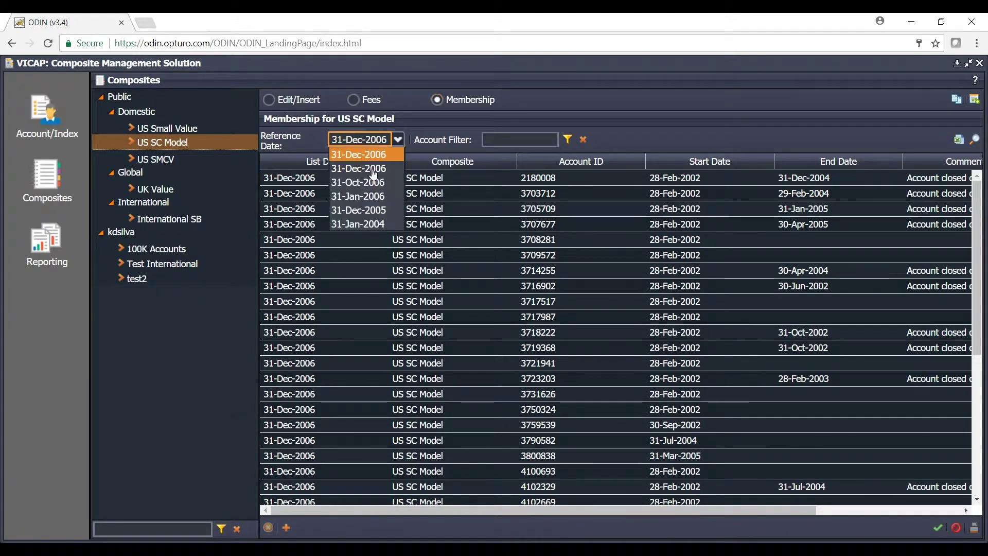
left_click(374, 195)
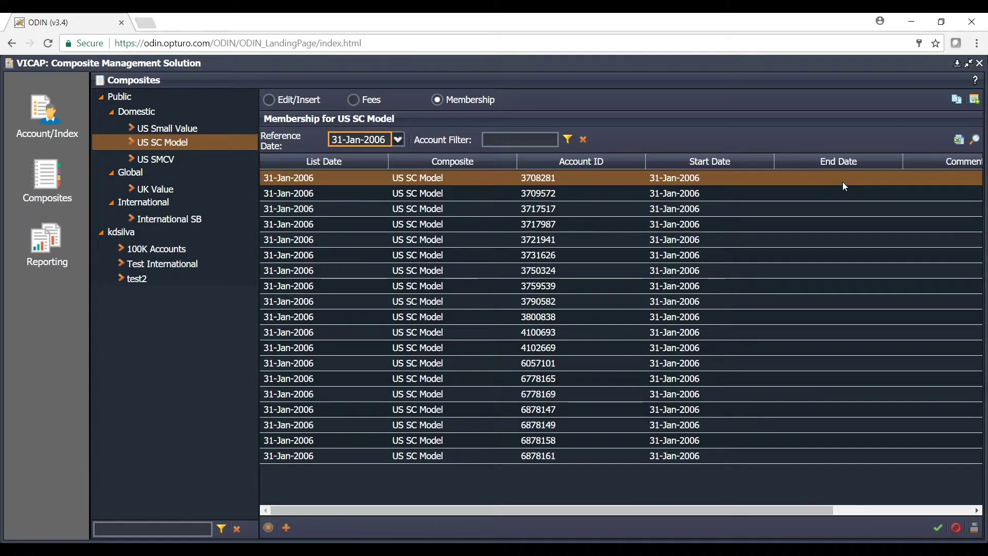
Review US SC Model's Composite Membership audit log, then close the audit window
left_click(974, 99)
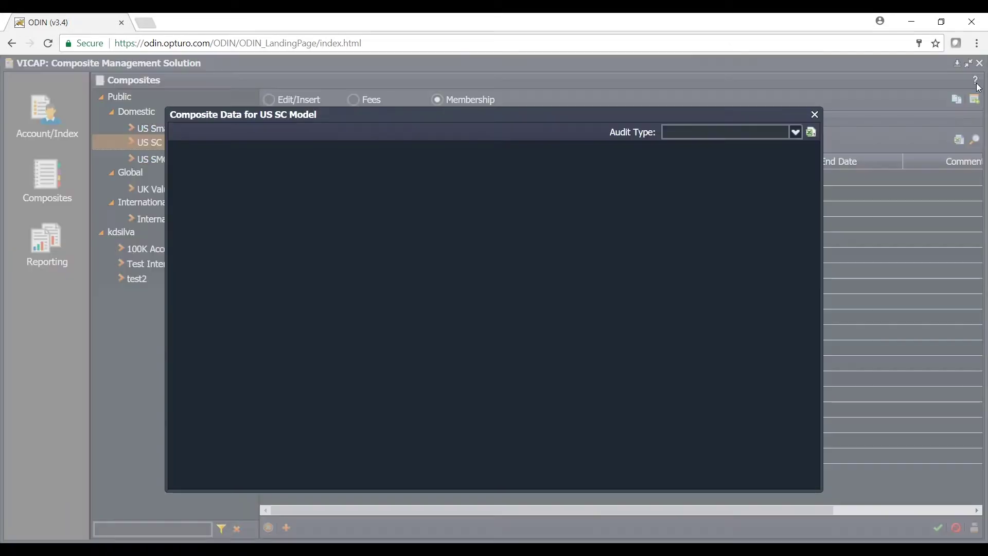
left_click(796, 132)
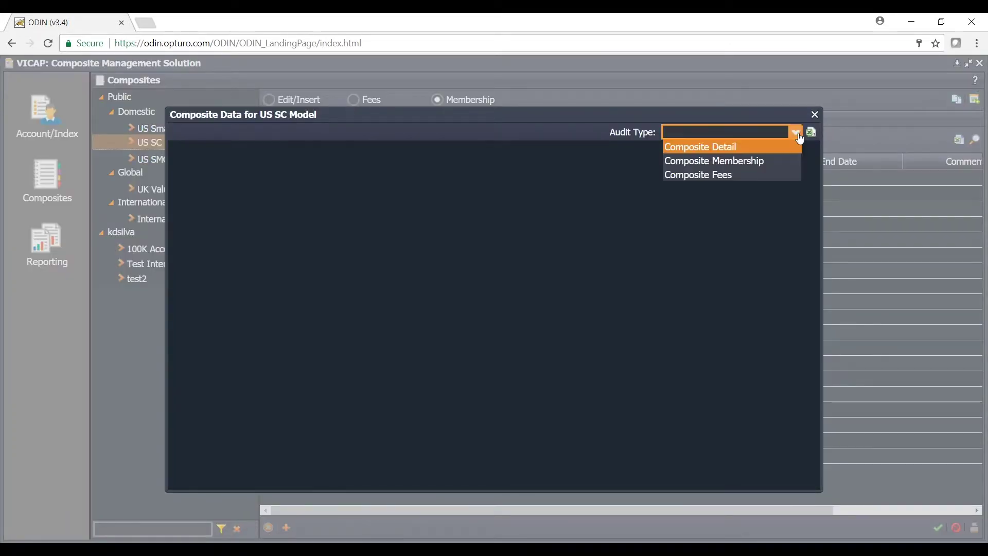
left_click(741, 160)
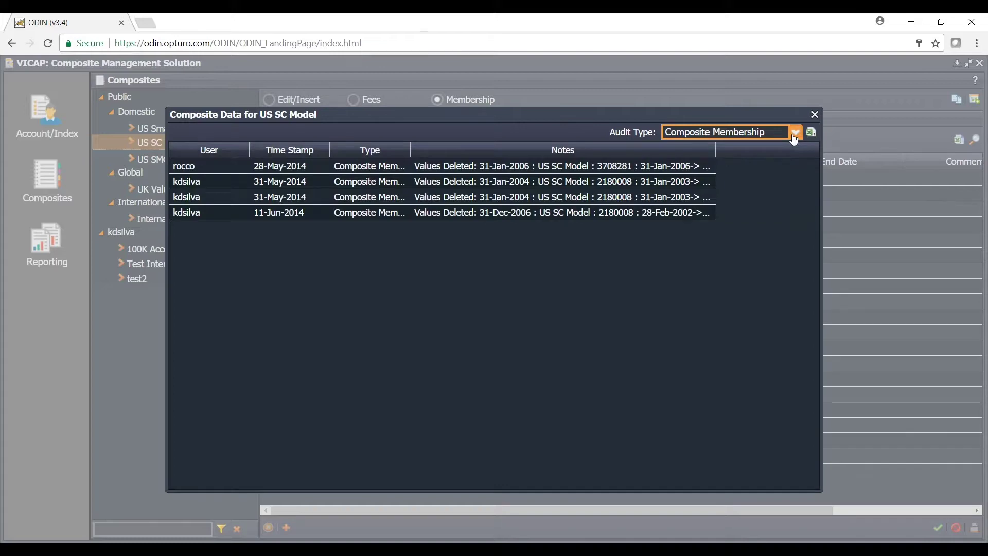
left_click(814, 114)
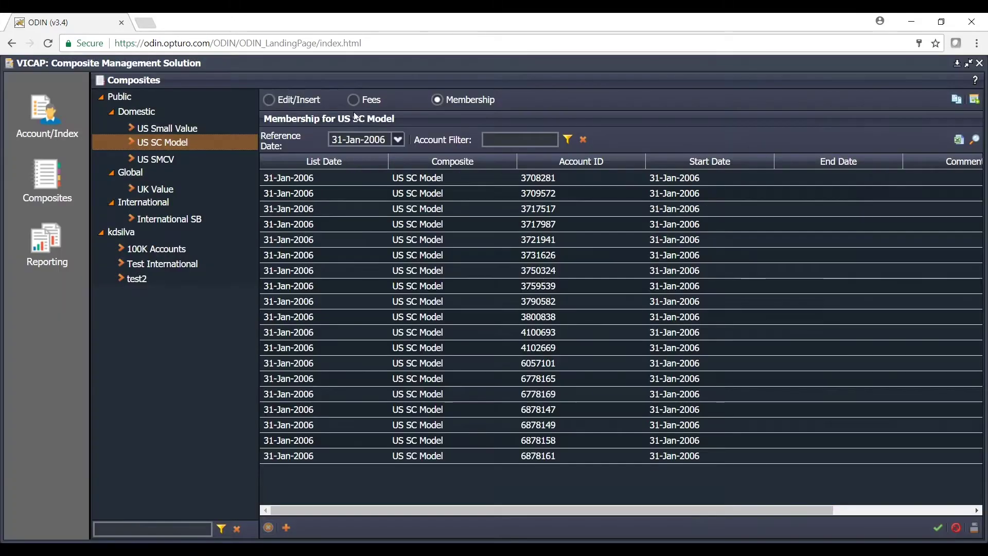
left_click(33, 249)
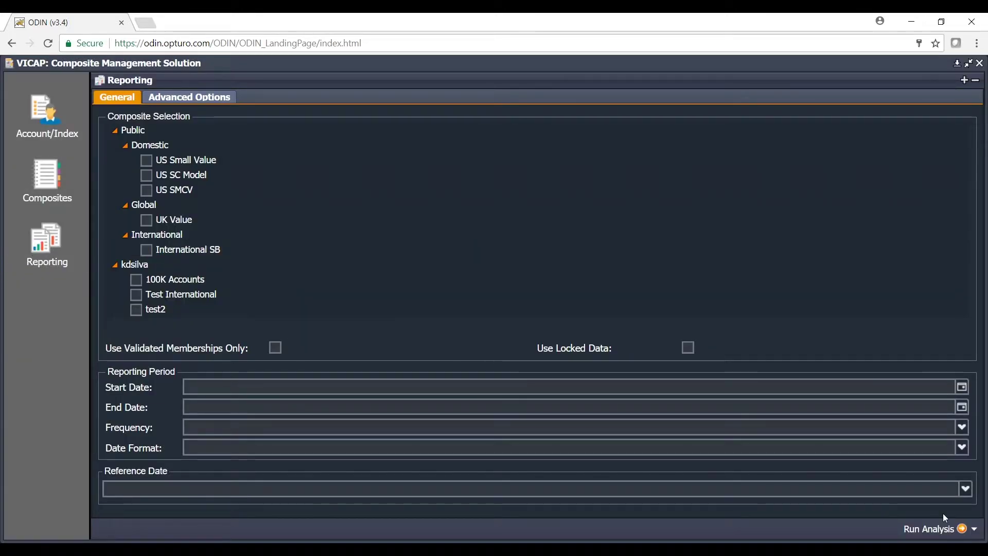
Load the saved US SC Model report settings and also select US Small Value and US SMCV
left_click(973, 529)
left_click(965, 494)
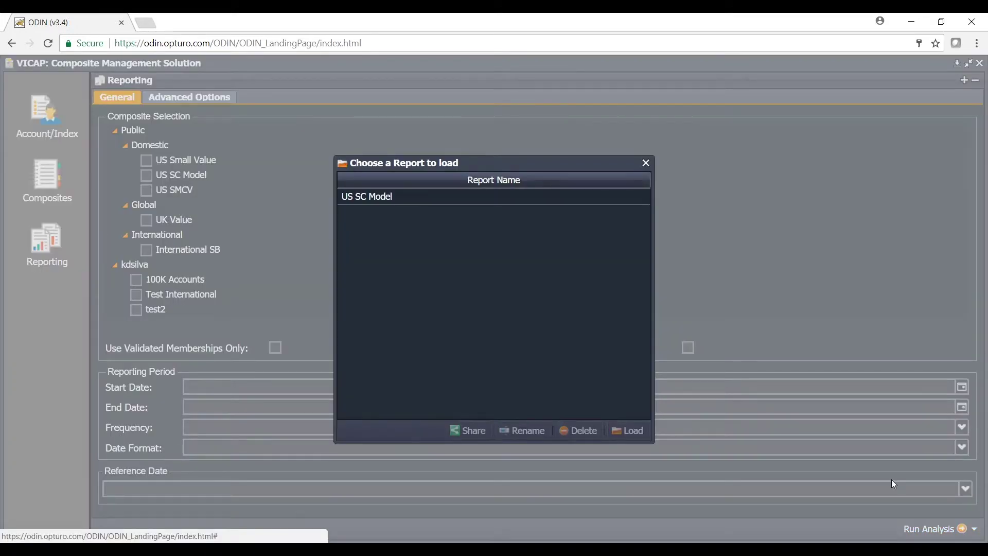
left_click(478, 198)
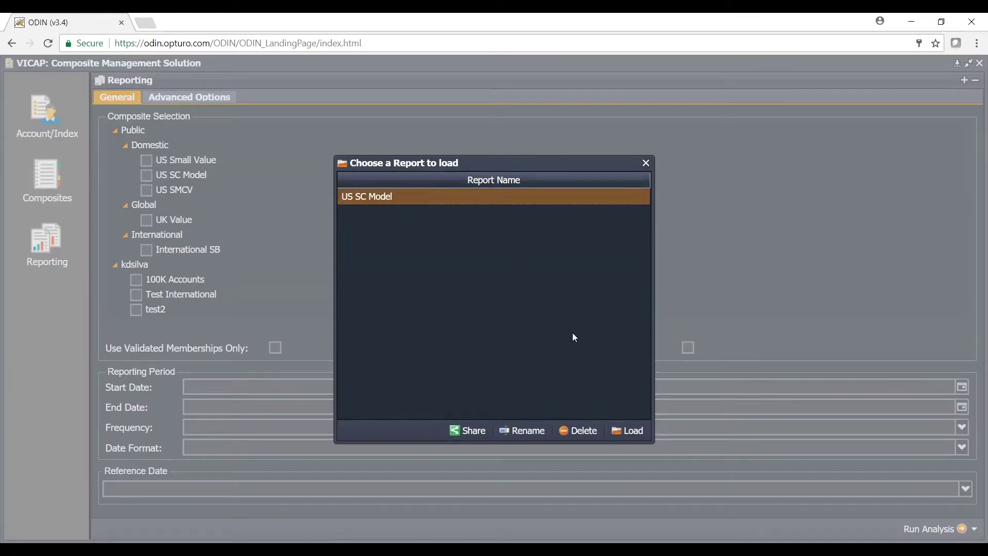
left_click(627, 429)
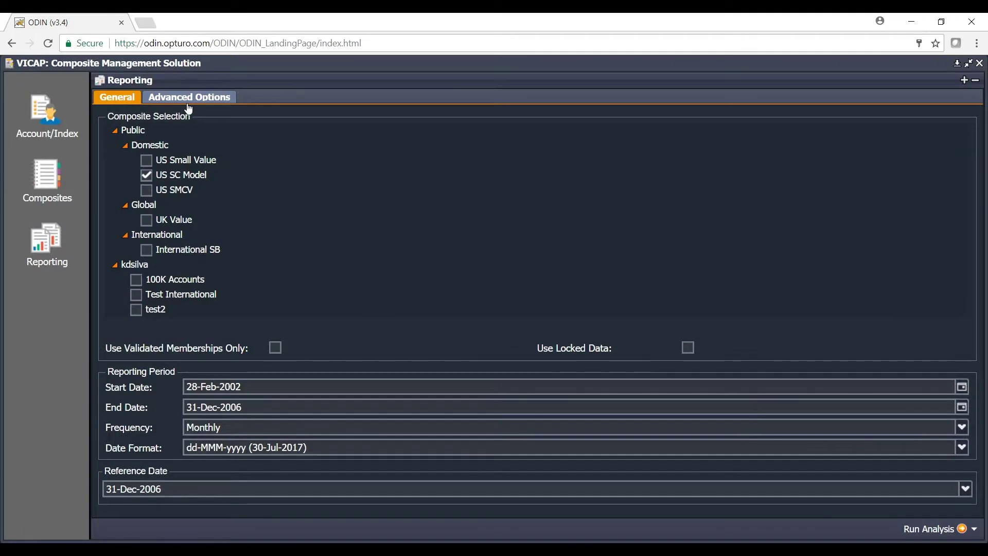
left_click(145, 160)
left_click(147, 190)
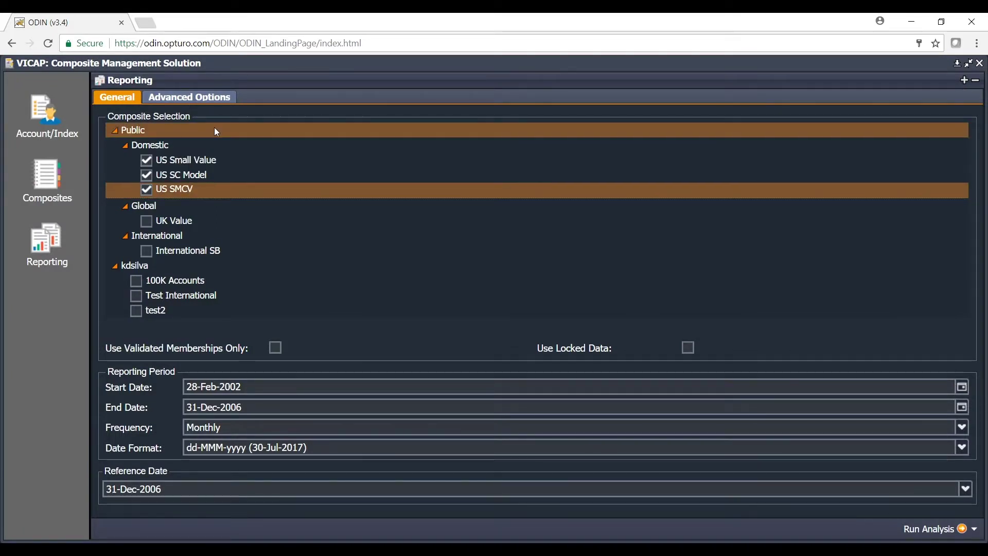
Enable net of fees, dispersion, 3 rolling years and gross returns, then run the analysis
left_click(216, 100)
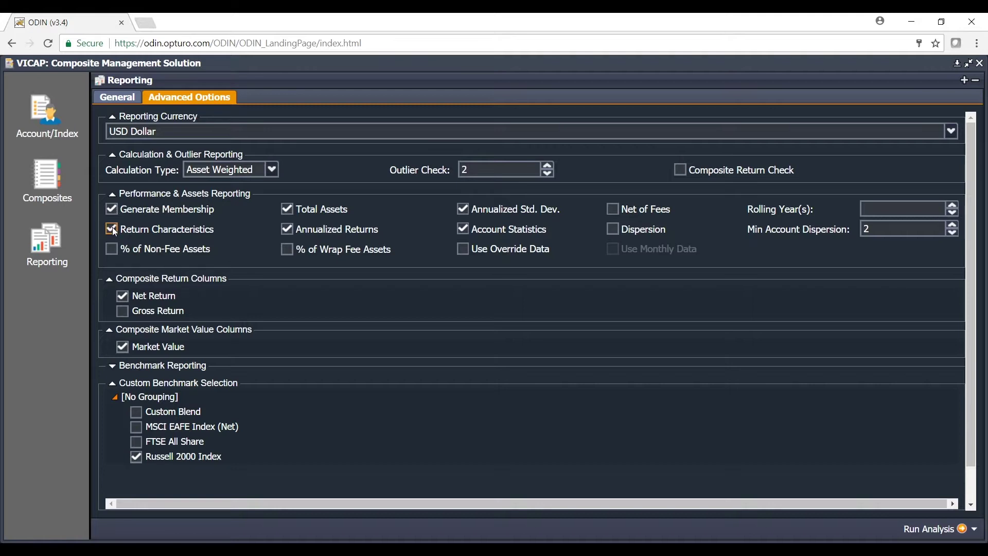
left_click(614, 228)
left_click(953, 206)
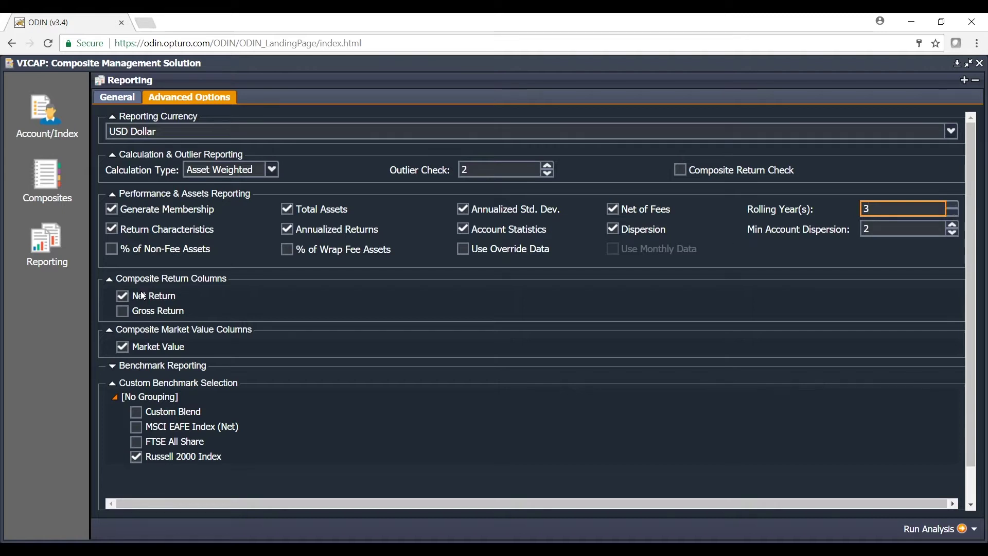
left_click(121, 311)
scroll(183, 306, "down", 1)
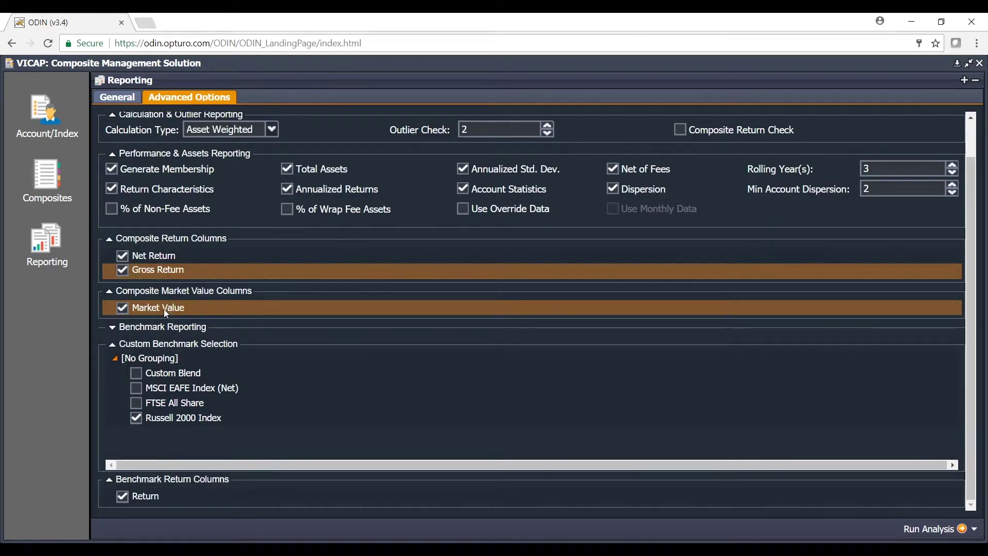
left_click(113, 327)
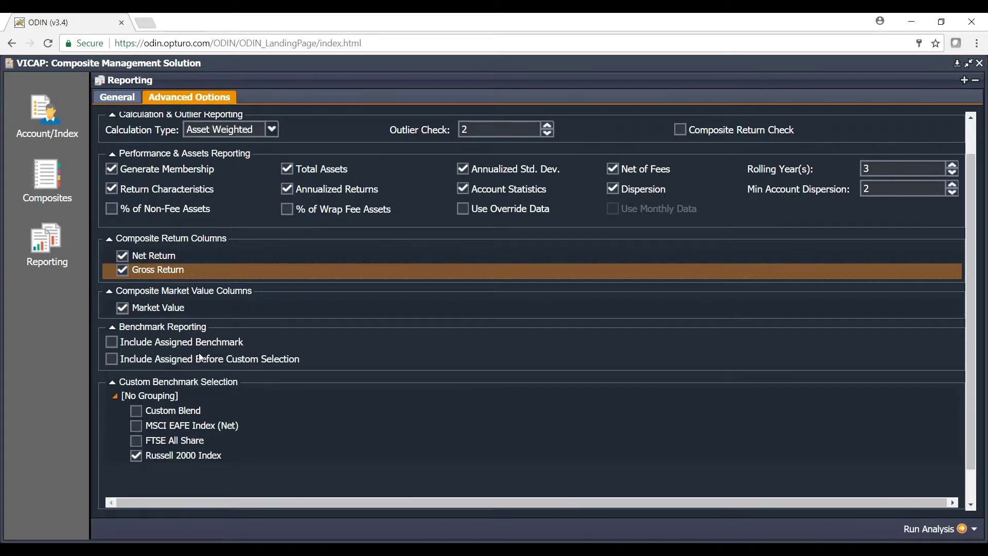
left_click(112, 327)
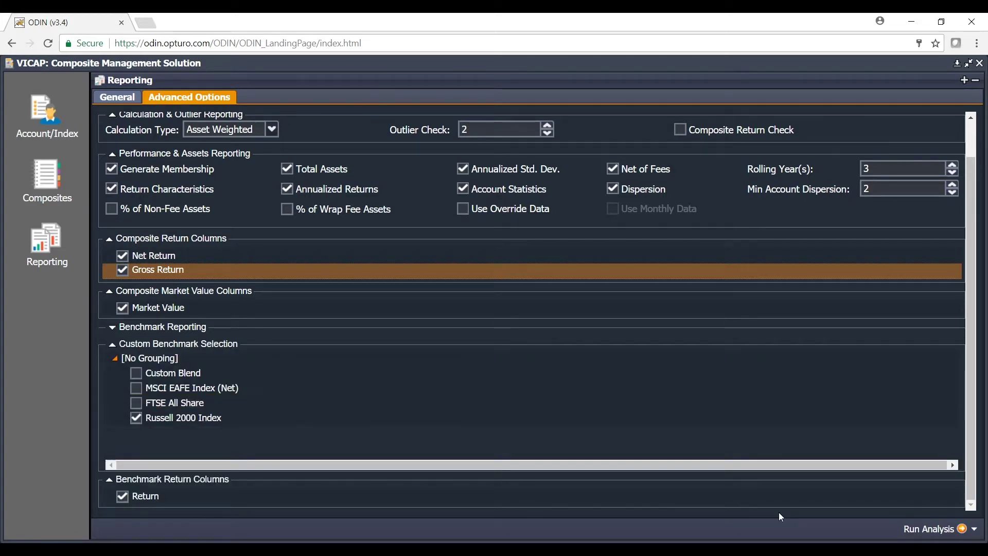
left_click(917, 528)
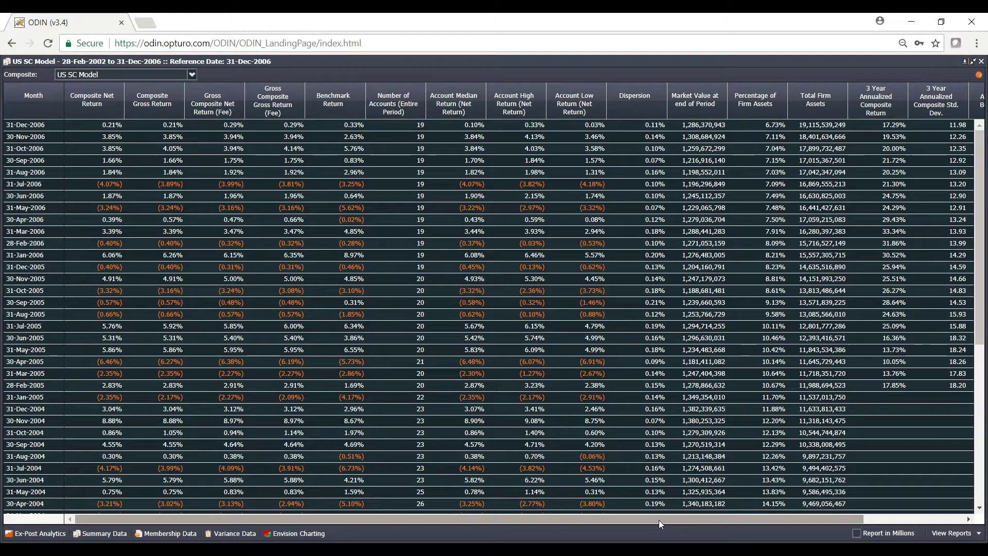
left_click_drag(765, 515, 963, 513)
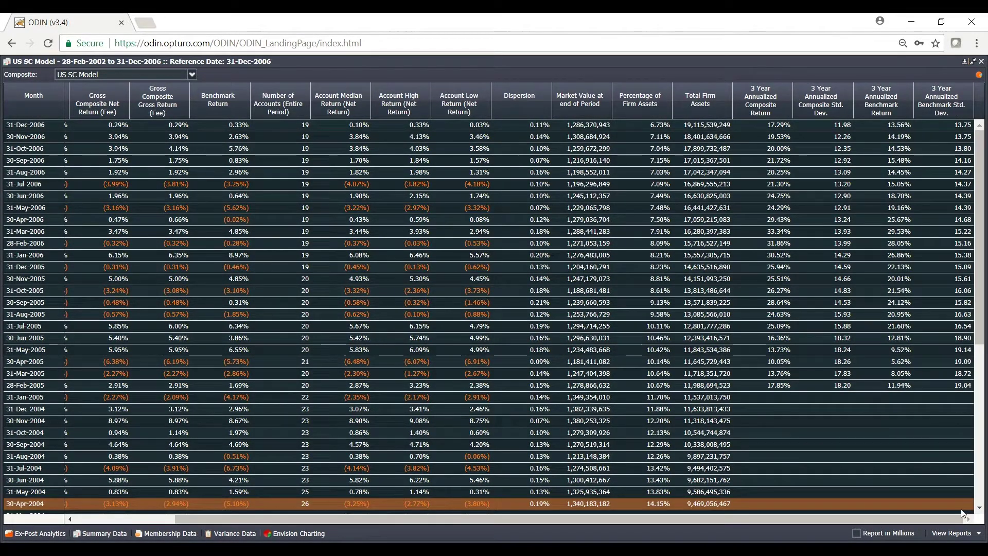
Review US SC Model's monthly Summary Data results for 28-Feb-2002 to 31-Dec-2006
left_click(186, 535)
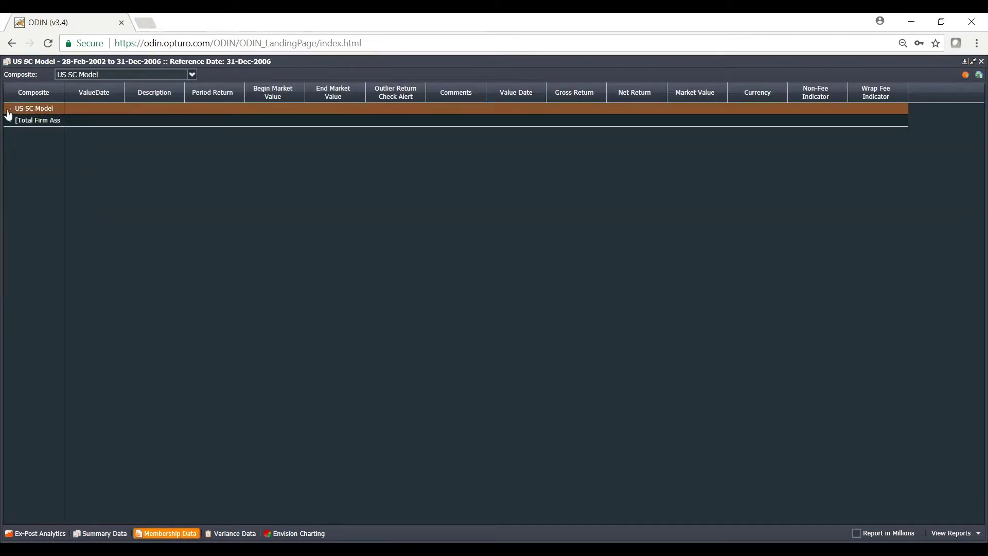
Expand US SC Model's 30-Nov-2006 period to list its November member accounts
left_click(8, 111)
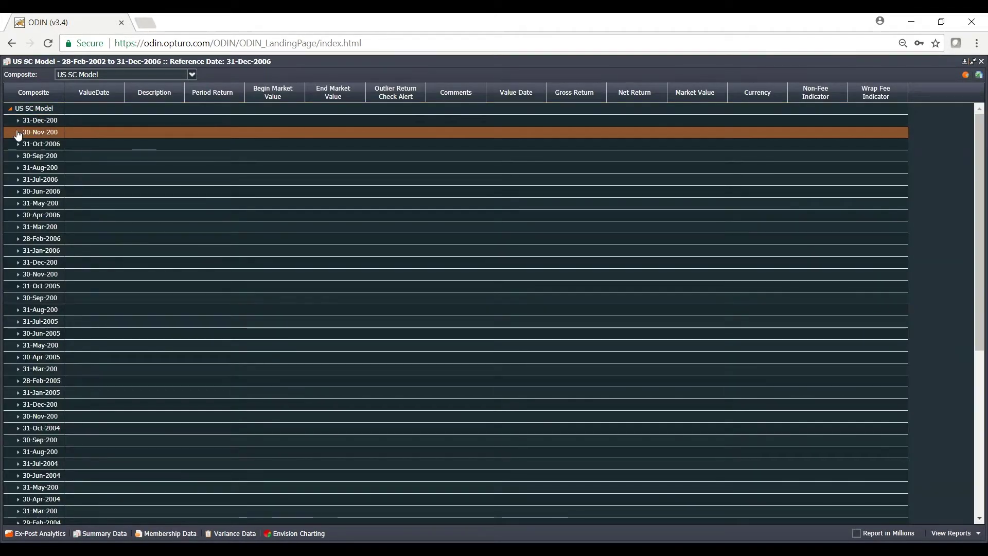
left_click(18, 132)
left_click(27, 144)
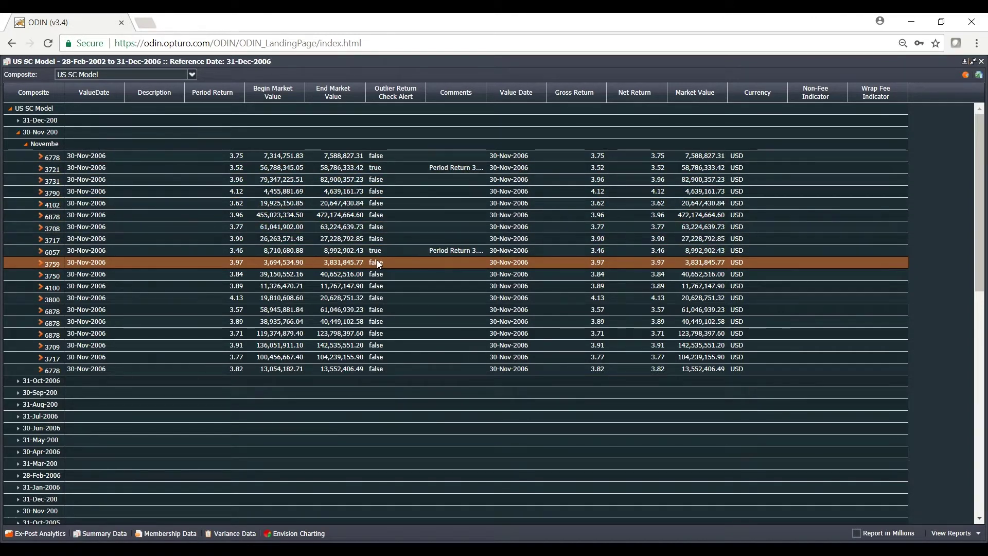
left_click(52, 534)
left_click(563, 354)
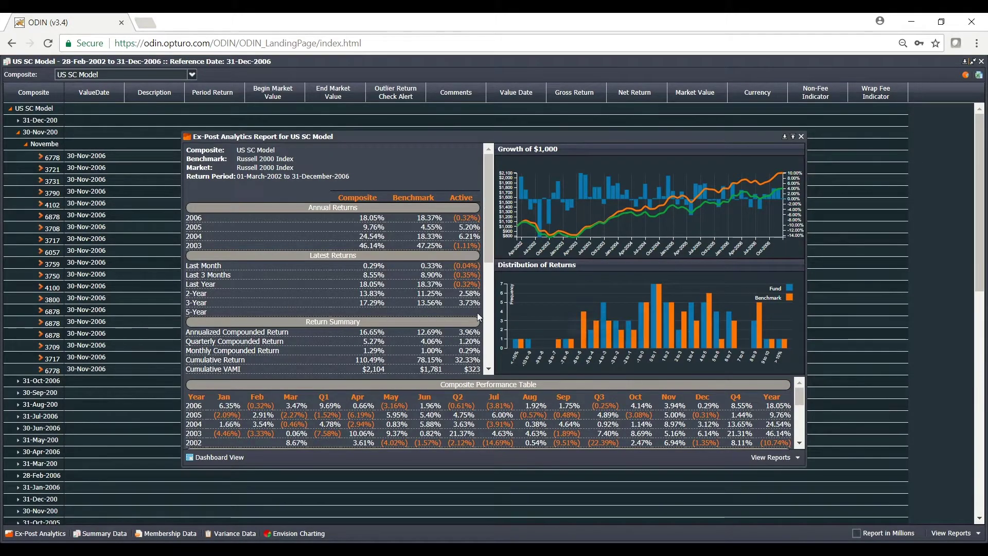
scroll(478, 317, "down", 3)
scroll(478, 316, "down", 2)
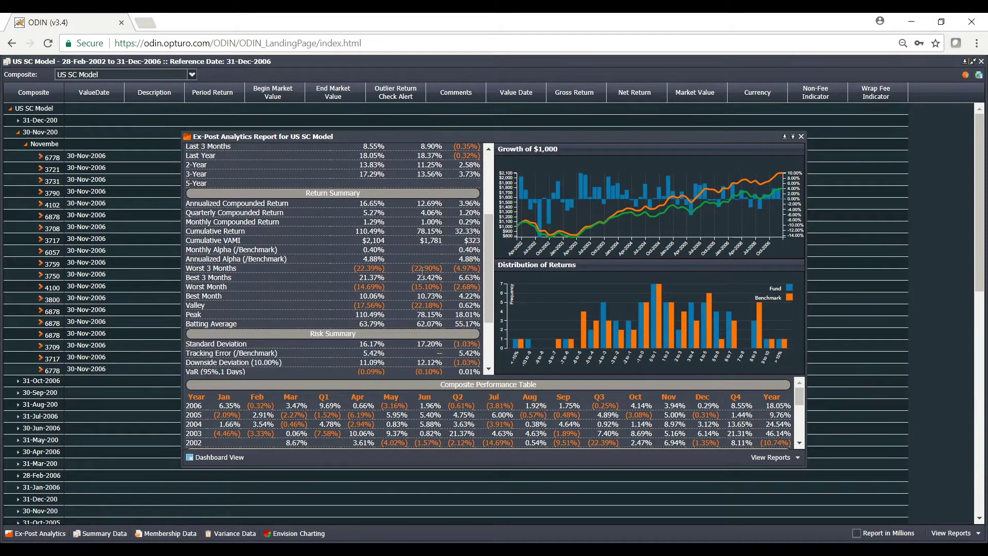
scroll(422, 271, "down", 2)
scroll(422, 270, "down", 1)
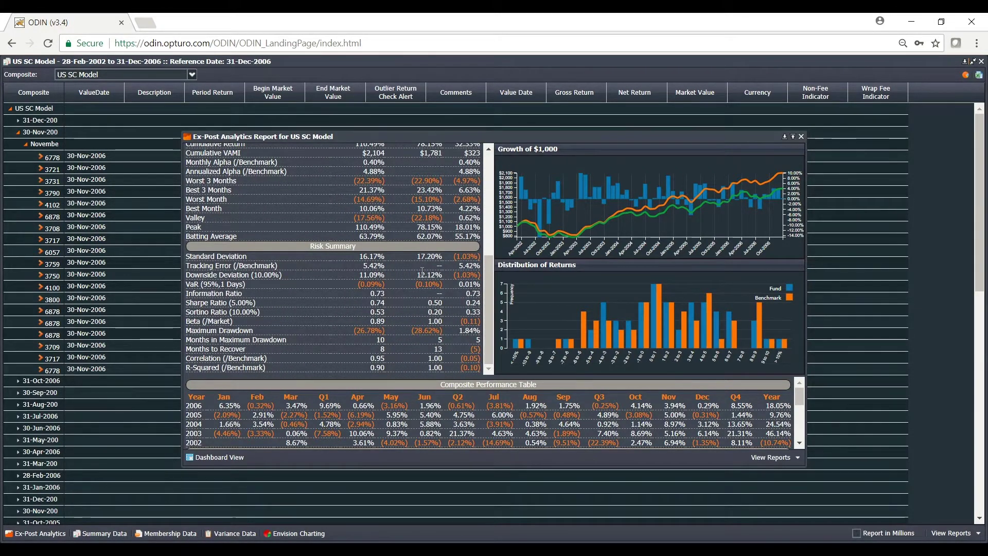
scroll(547, 417, "down", 2)
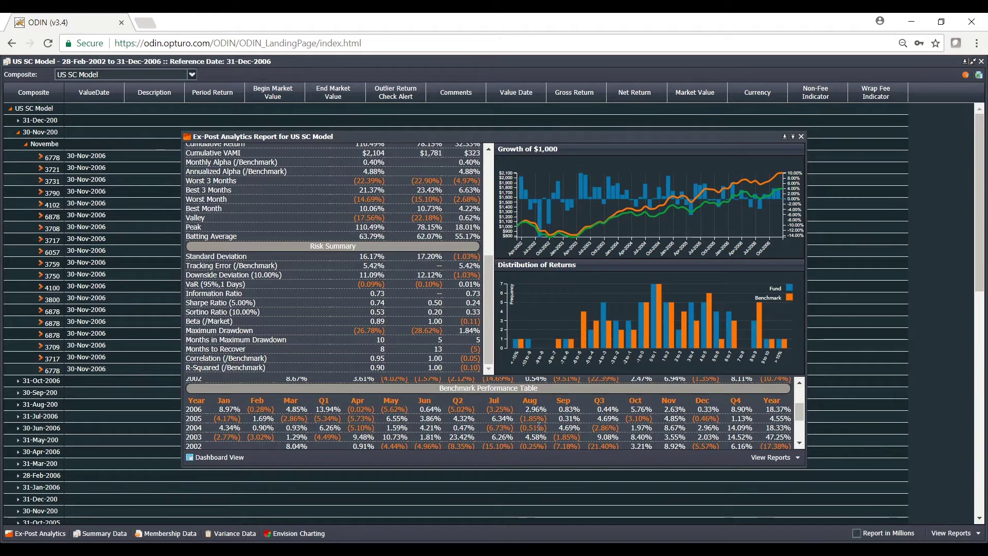
scroll(544, 421, "down", 2)
scroll(540, 423, "down", 1)
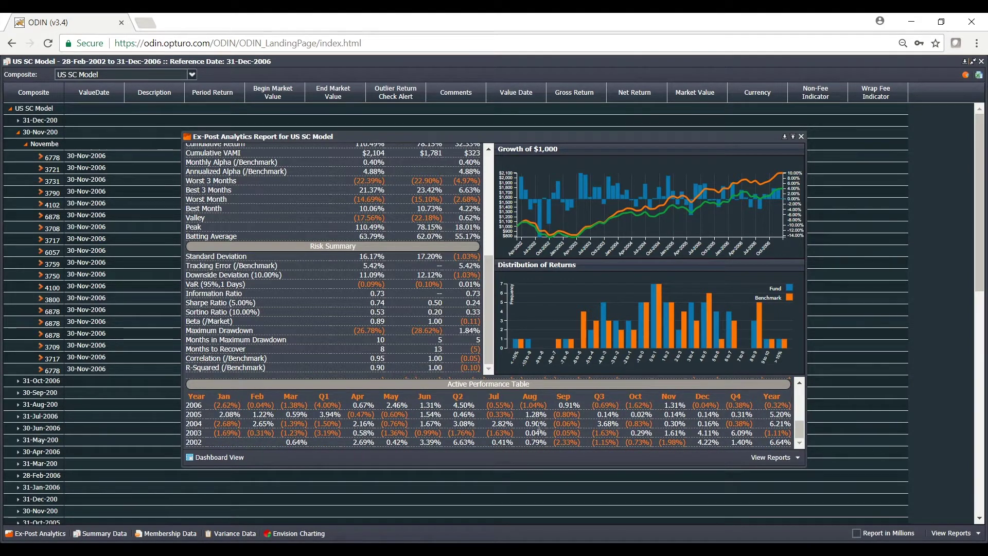
left_click(800, 136)
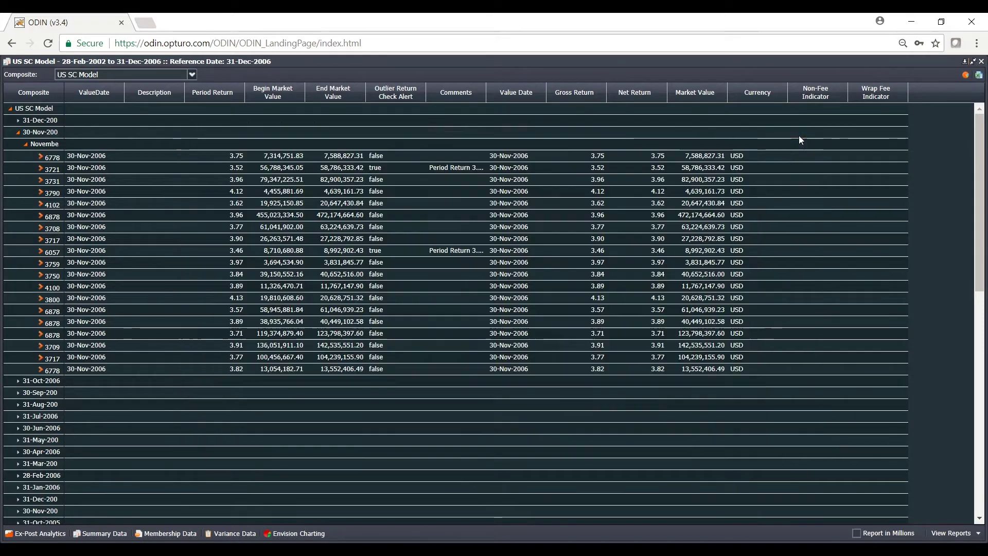
Review each account's monthly returns and differences against the composite, then bring up the Envision return chart
left_click(225, 534)
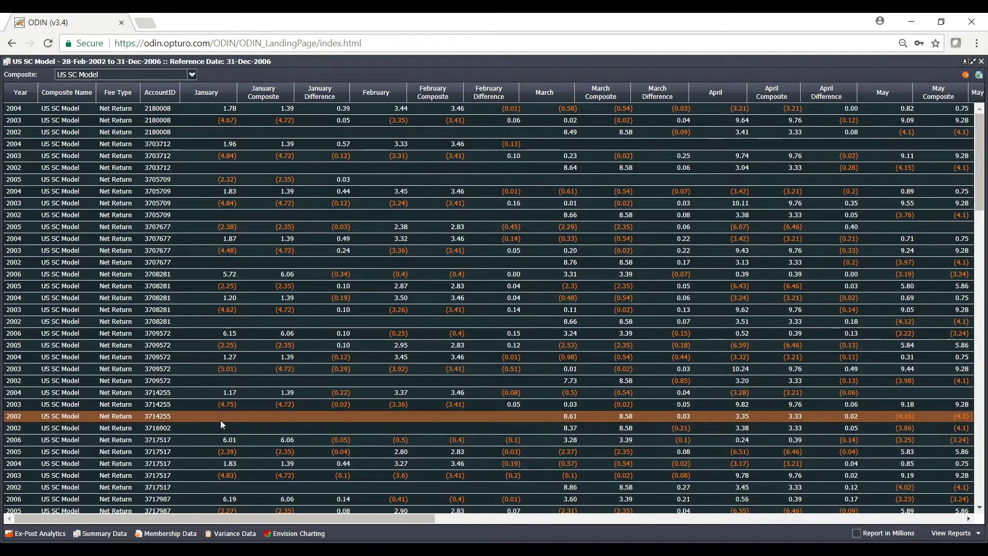
left_click_drag(288, 522, 541, 526)
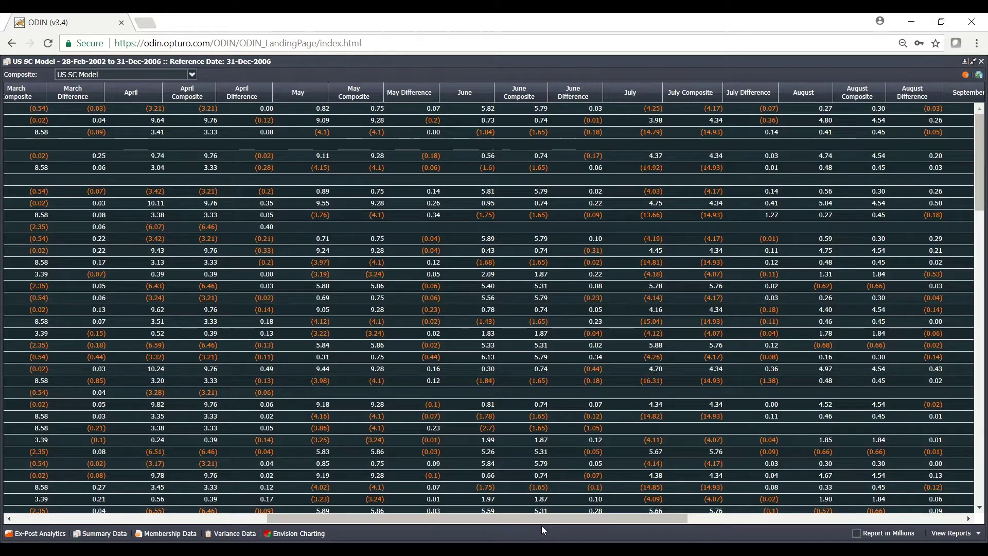
left_click(301, 533)
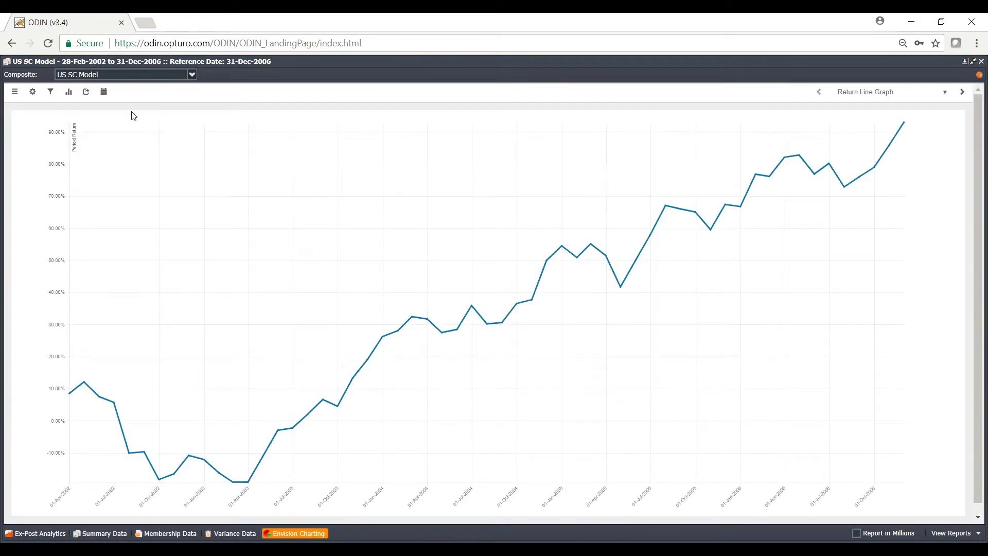
Show the chart's data fields, then download the Opturo Excel Disclosure Report and open it in Excel
left_click(14, 91)
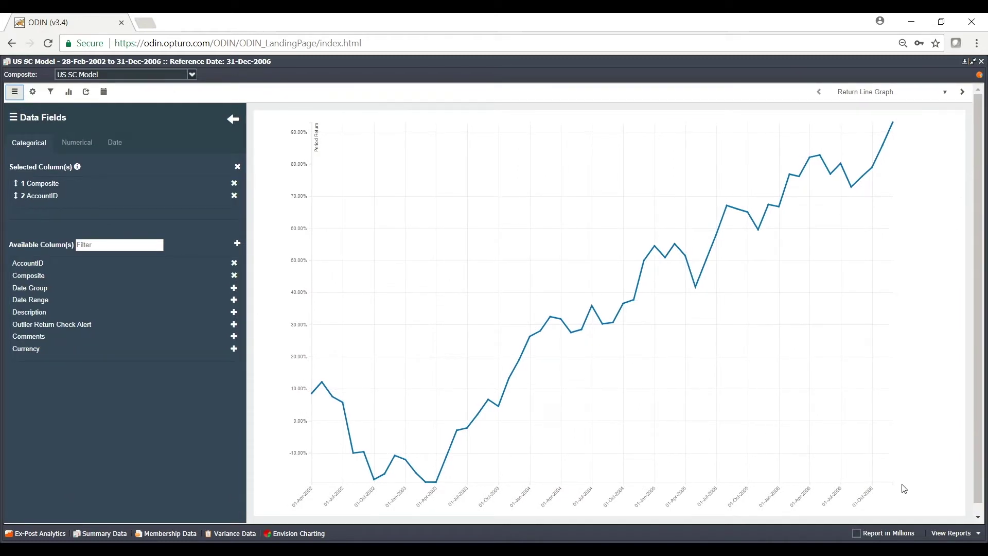
left_click(976, 532)
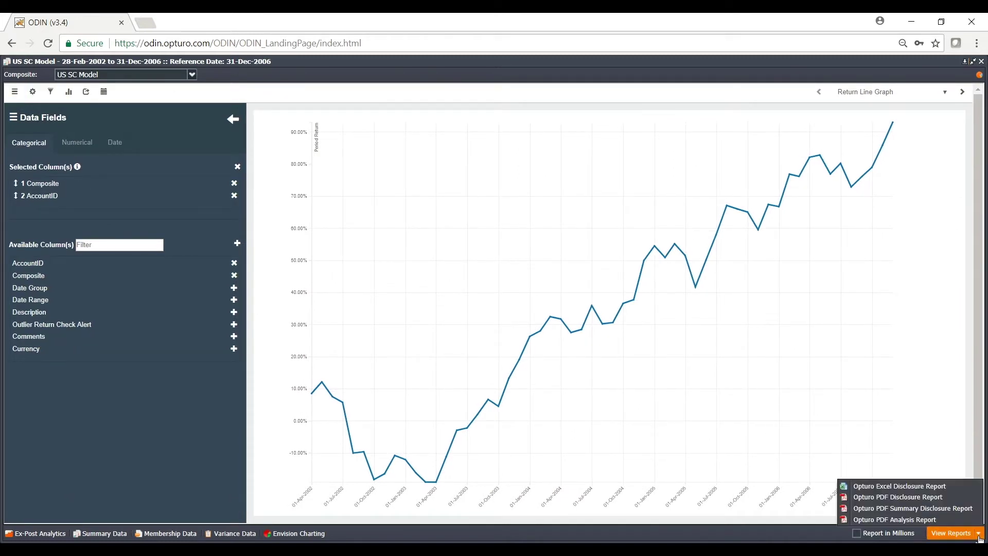
left_click(906, 488)
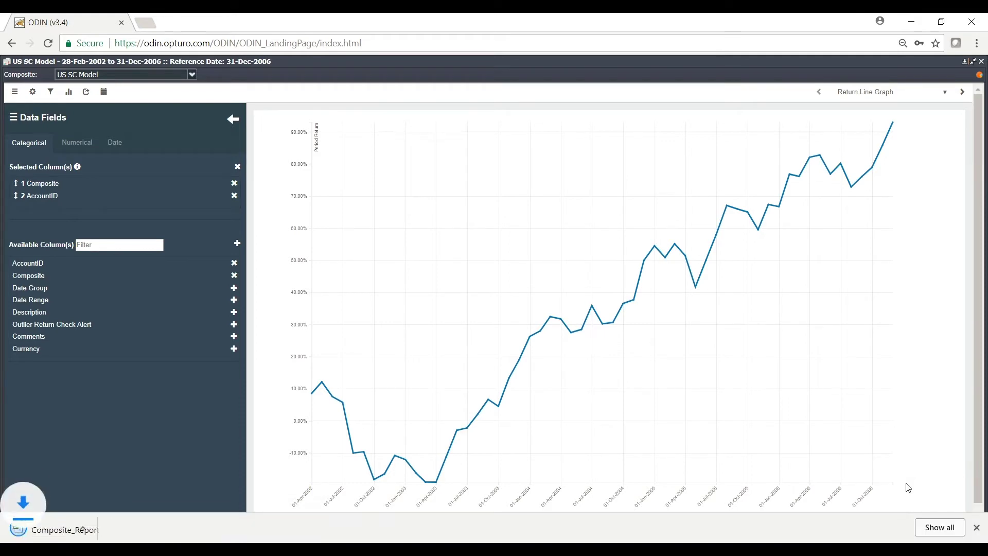
left_click(103, 529)
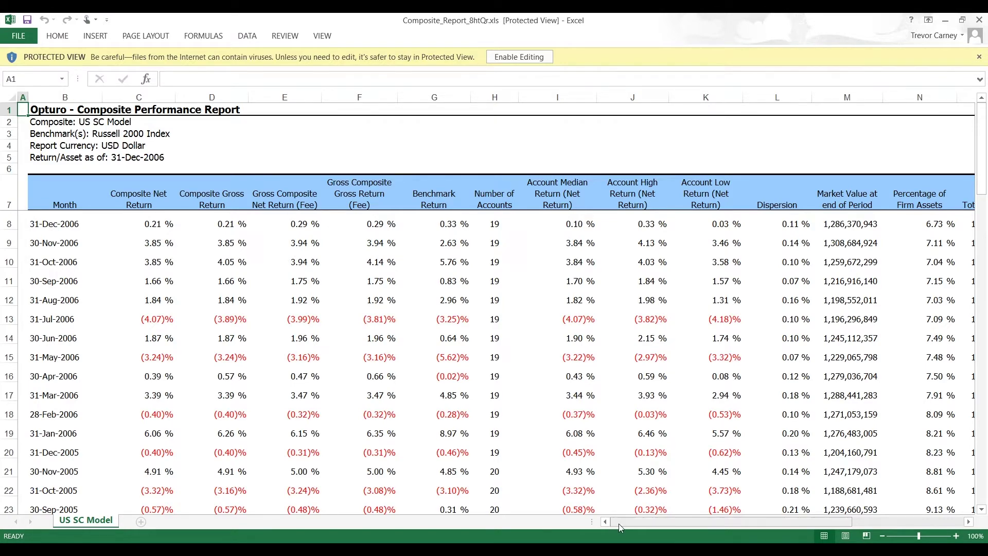
mouse_move(613, 527)
left_mouse_down()
mouse_move(754, 505)
mouse_move(578, 500)
left_mouse_up()
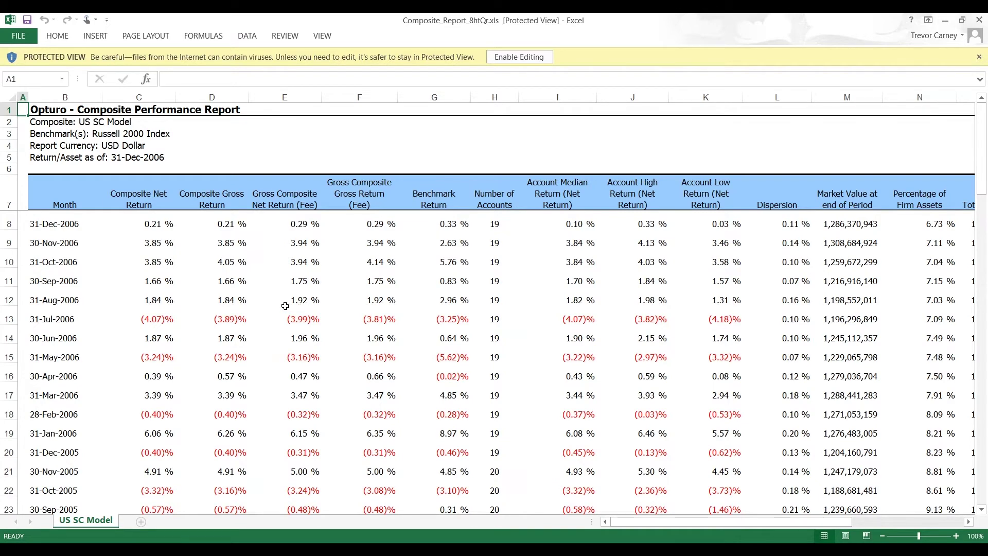
scroll(285, 306, "down", 2)
scroll(285, 306, "down", 2)
scroll(285, 305, "down", 1)
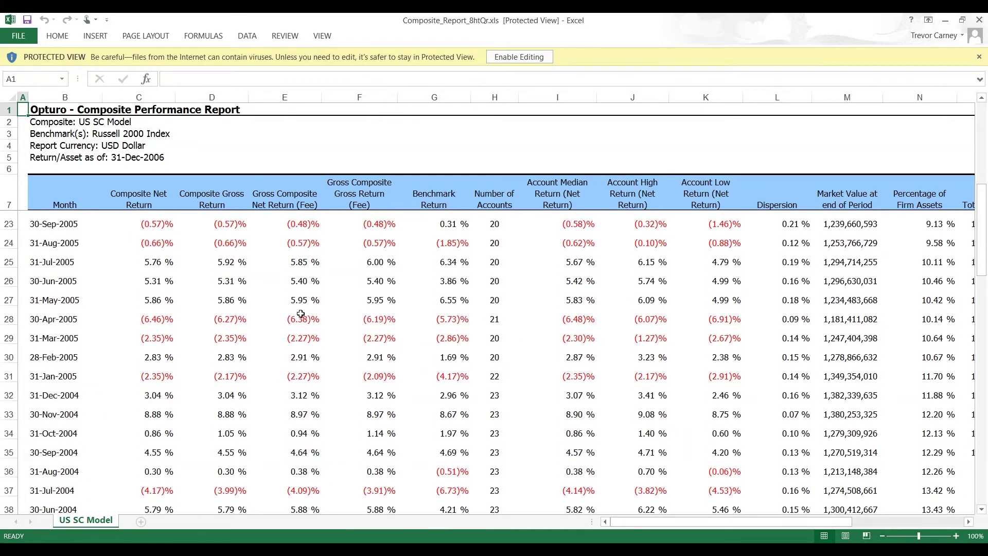